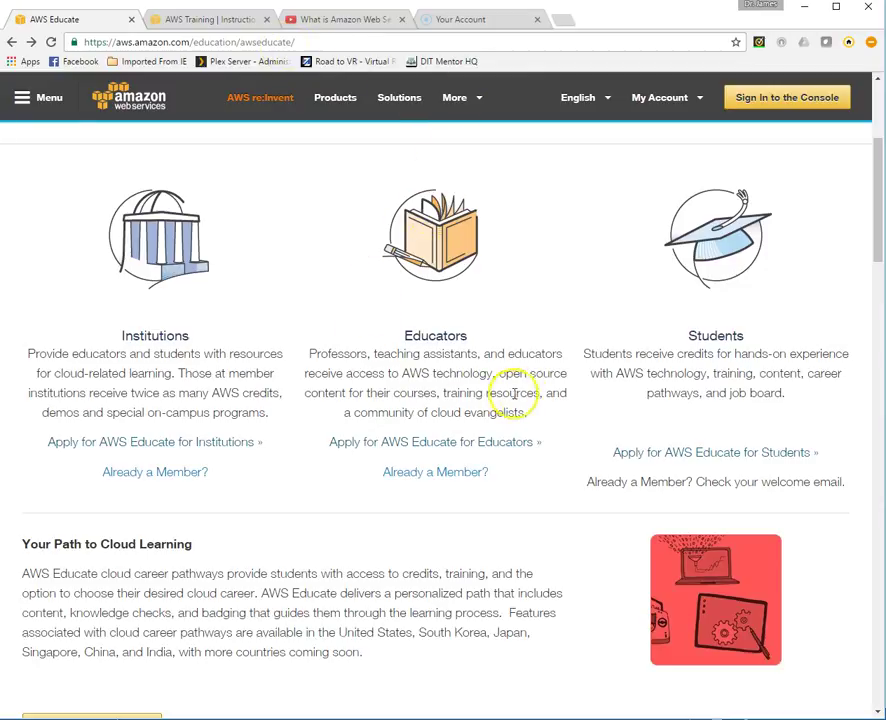
{"action": "scroll", "coordinate": [650, 320], "scroll_direction": "up", "scroll_amount": 1}
{"action": "scroll", "coordinate": [650, 320], "scroll_direction": "up", "scroll_amount": 3}
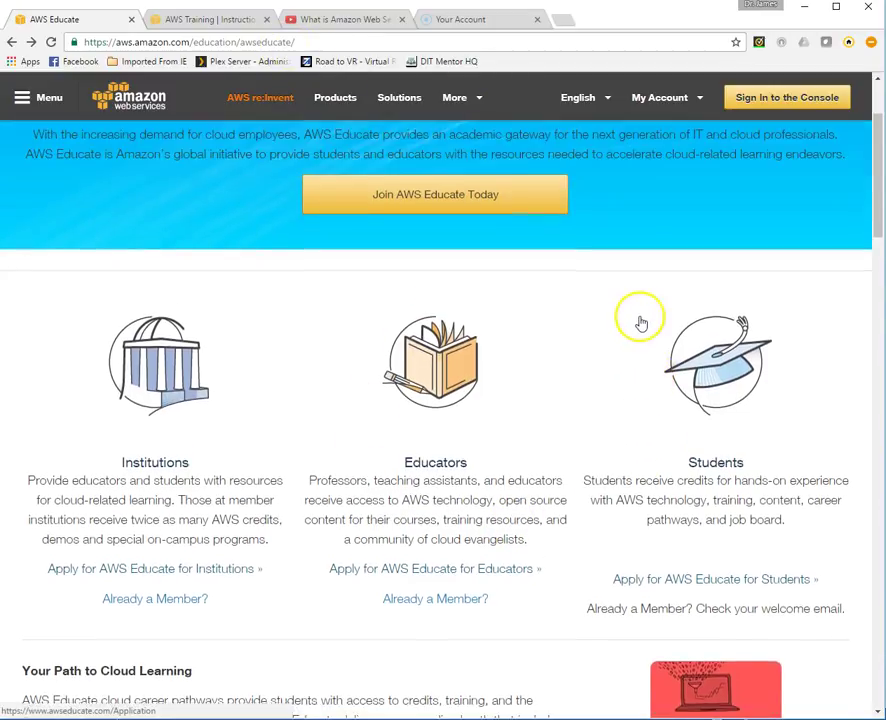
{"action": "scroll", "coordinate": [622, 336], "scroll_direction": "down", "scroll_amount": 4}
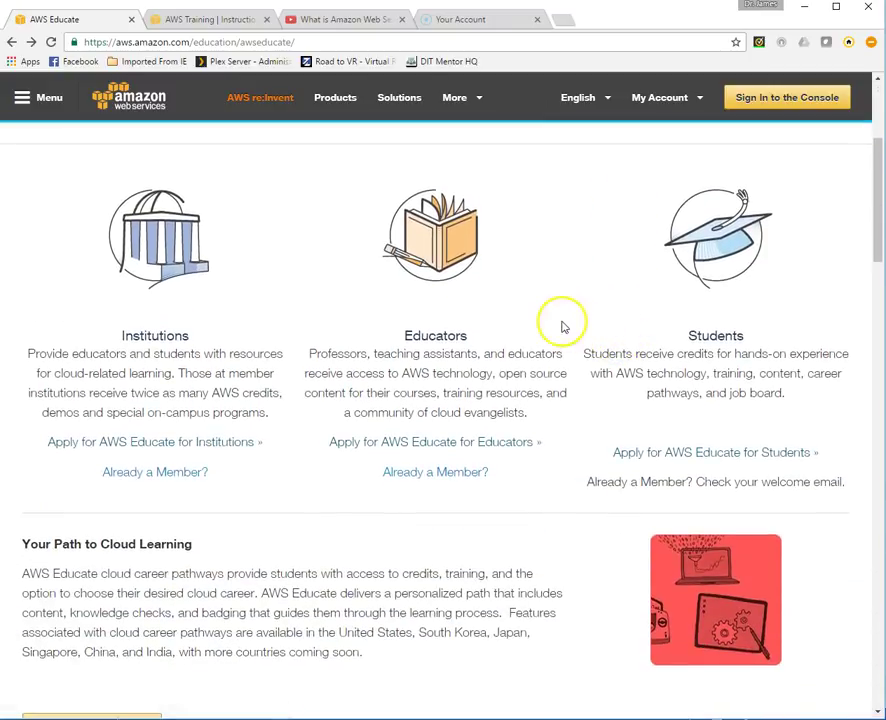
{"action": "left_click", "coordinate": [410, 450]}
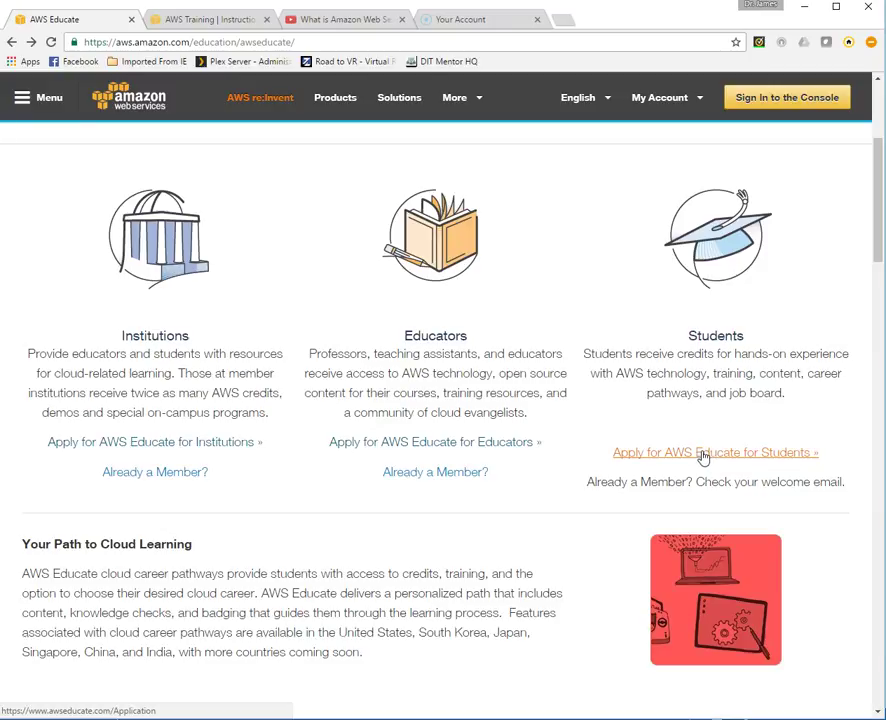
Begin the AWS Educate student application, keeping Student as the role, and advance to Step 2
{"action": "left_click", "coordinate": [704, 453]}
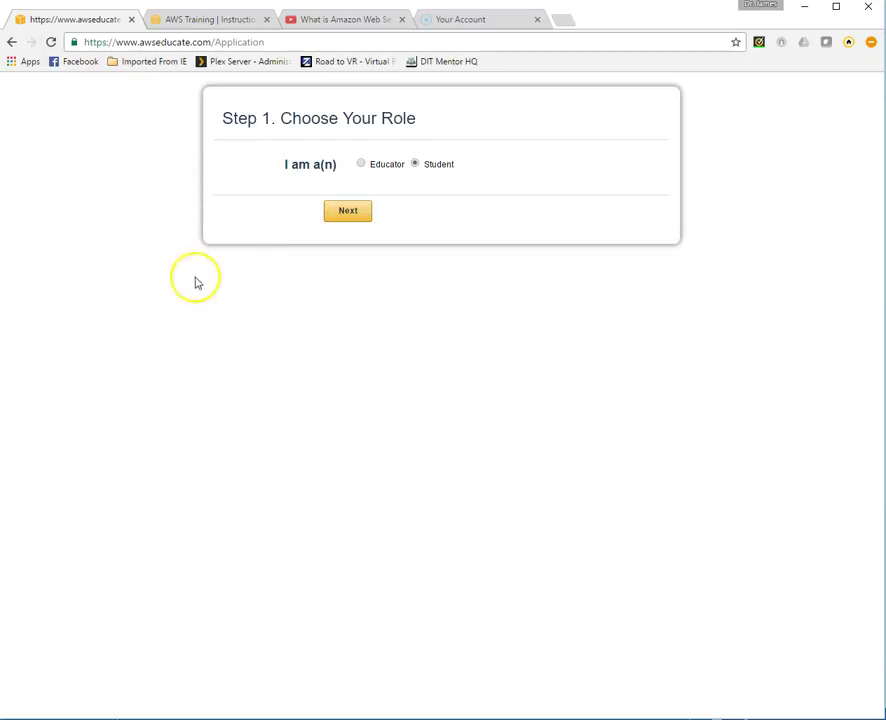
{"action": "left_click", "coordinate": [345, 213]}
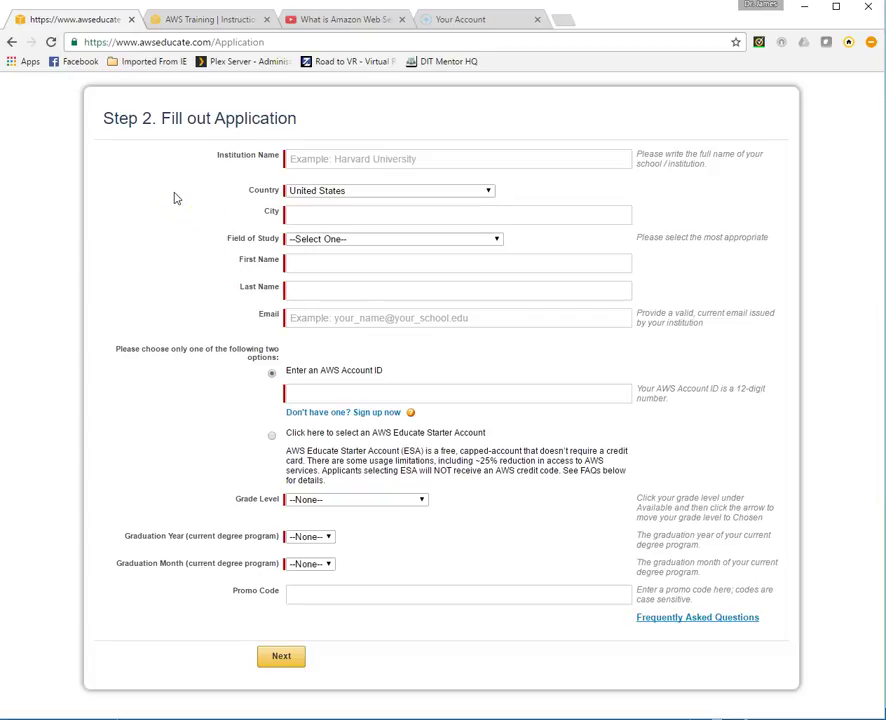
Enter Colorado Technical University, Colorado Springs and Computer Science as institution, city and field of study
{"action": "left_click", "coordinate": [298, 159]}
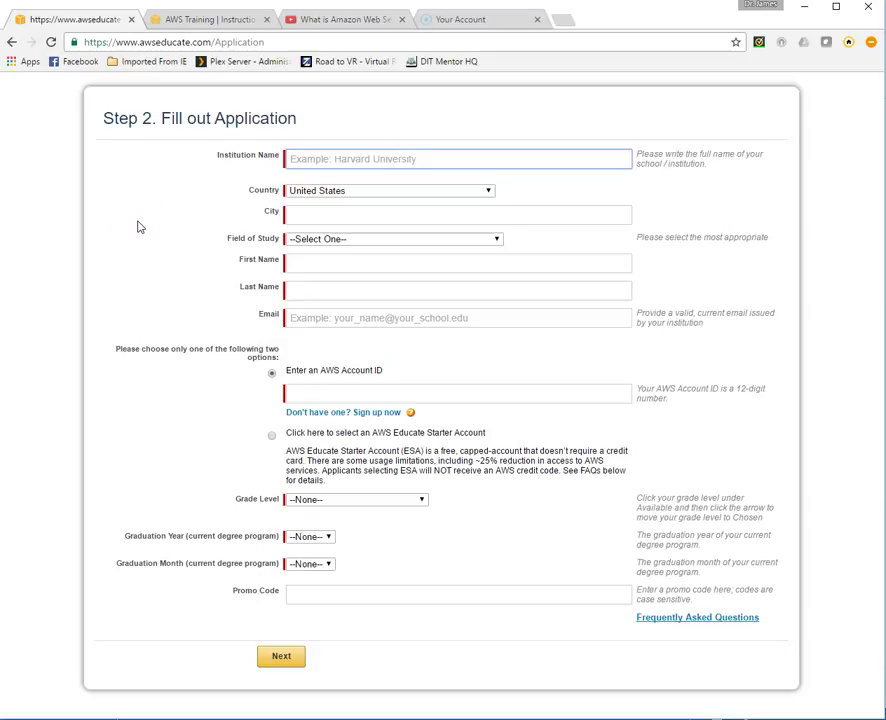
{"action": "type", "text": "Col"}
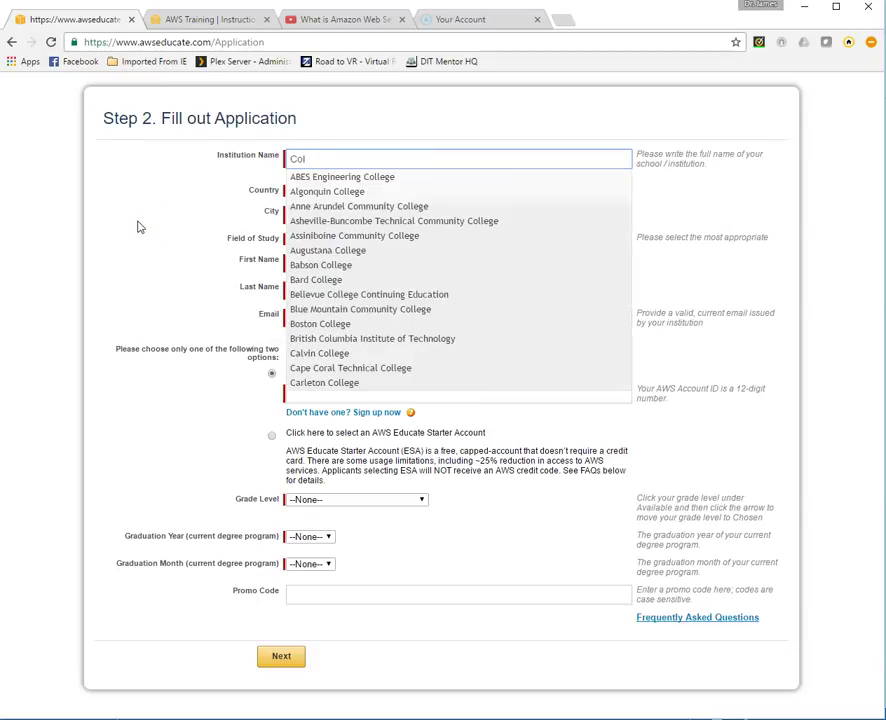
{"action": "type", "text": "or"}
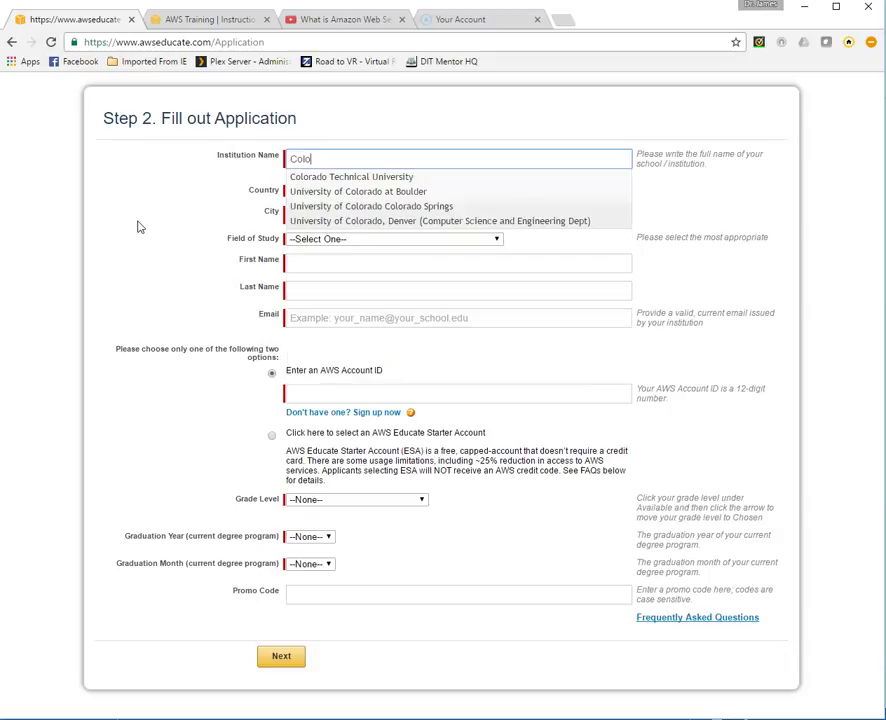
{"action": "left_click", "coordinate": [301, 181]}
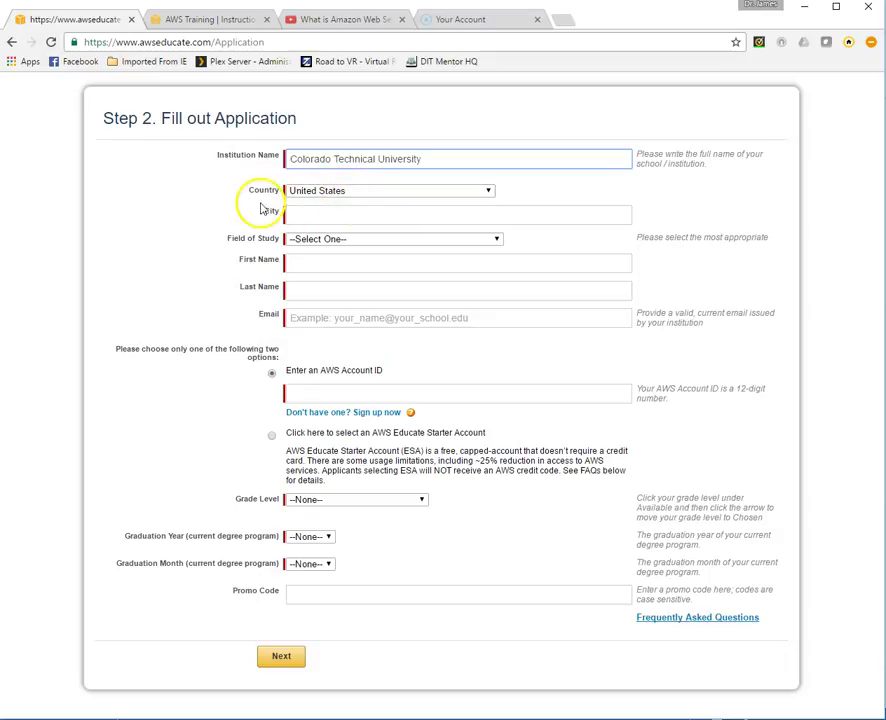
{"action": "left_click", "coordinate": [299, 214]}
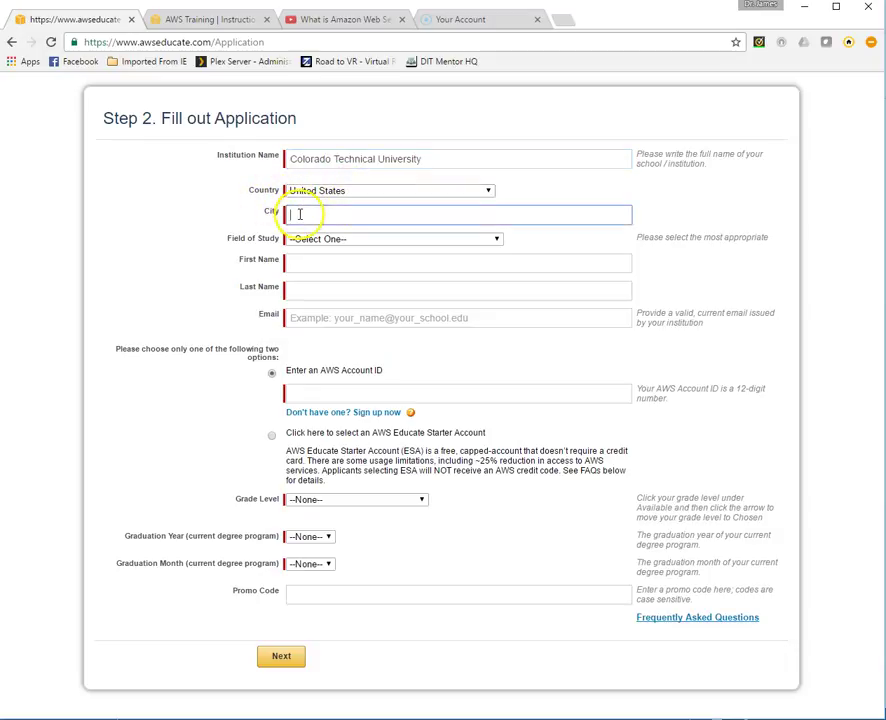
{"action": "type", "text": "co"}
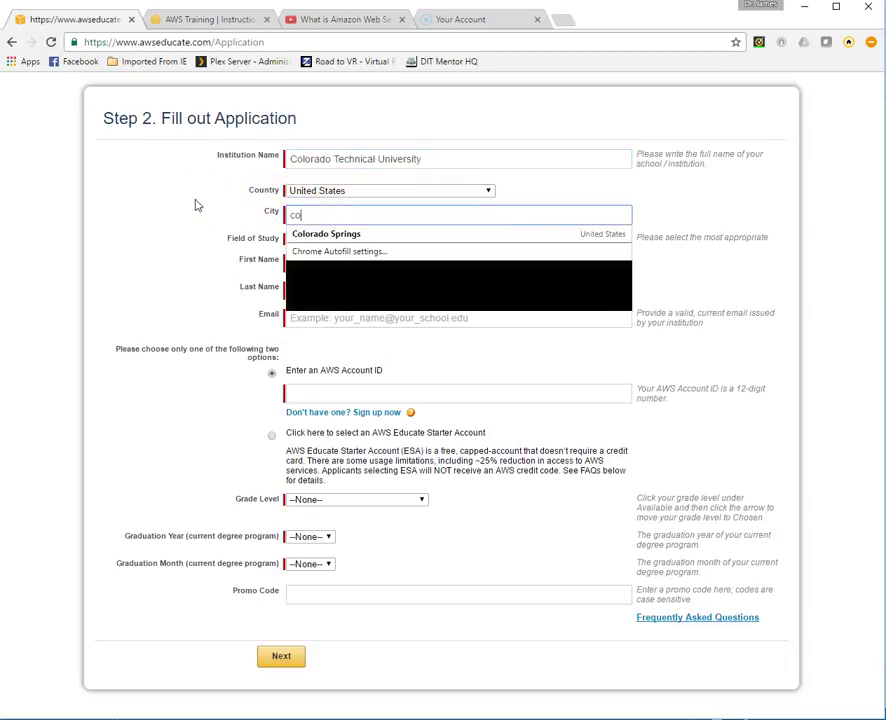
{"action": "type", "text": "lorado Springs"}
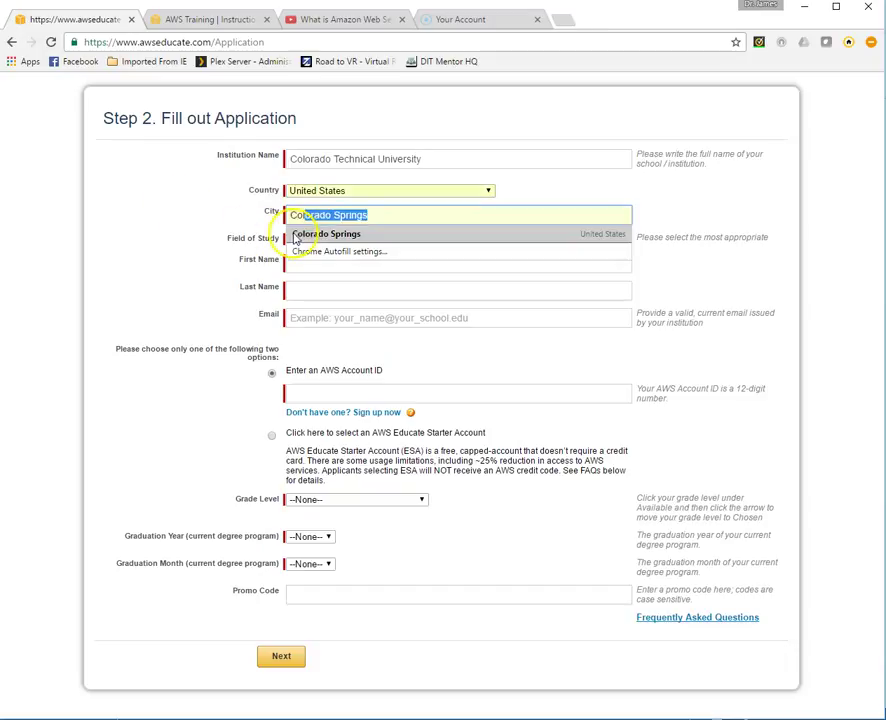
{"action": "left_click", "coordinate": [300, 234]}
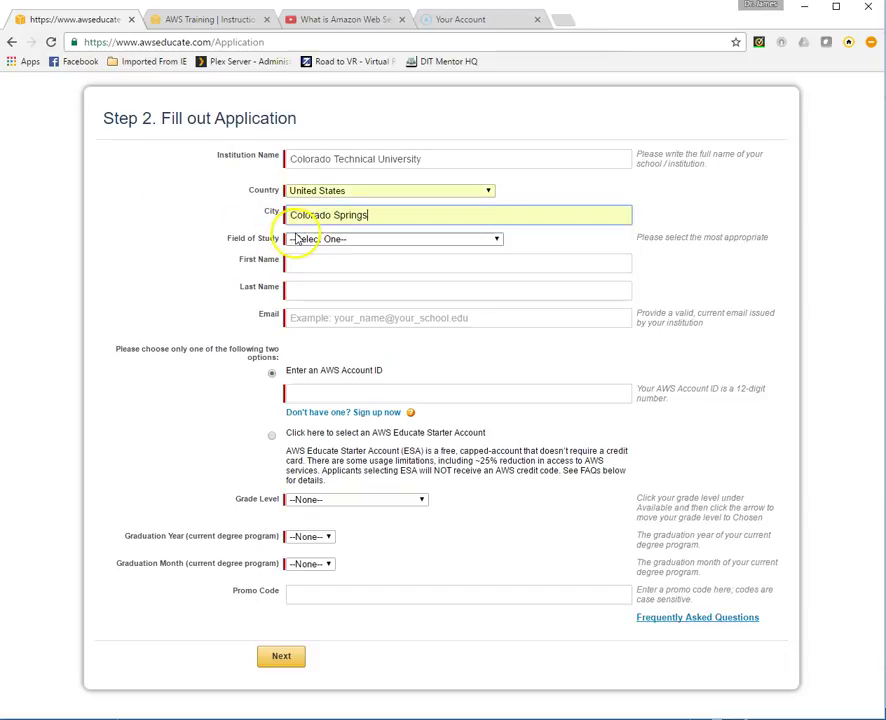
{"action": "left_click", "coordinate": [497, 240]}
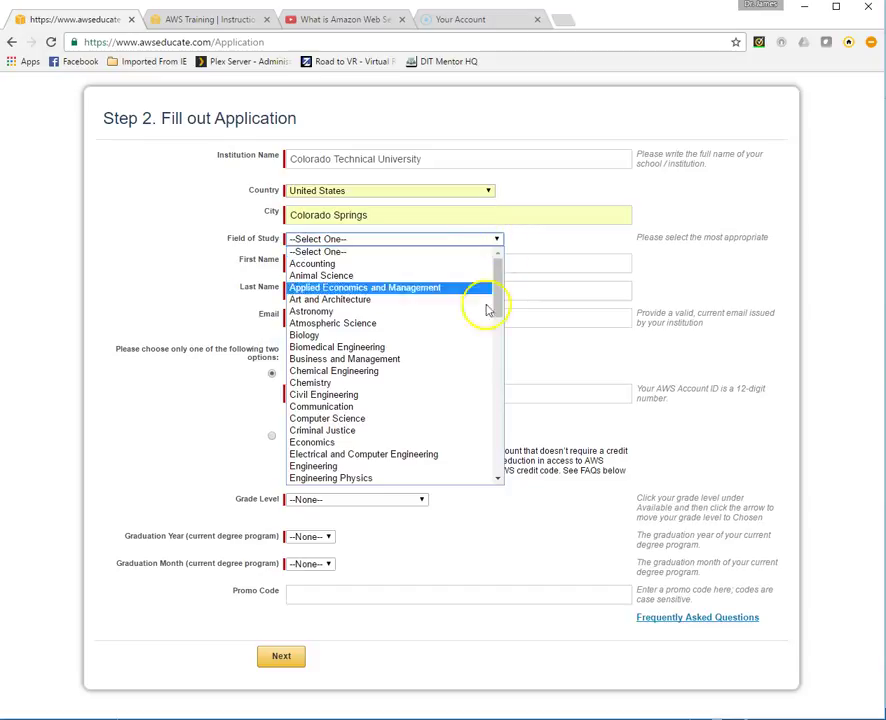
{"action": "left_click", "coordinate": [324, 419]}
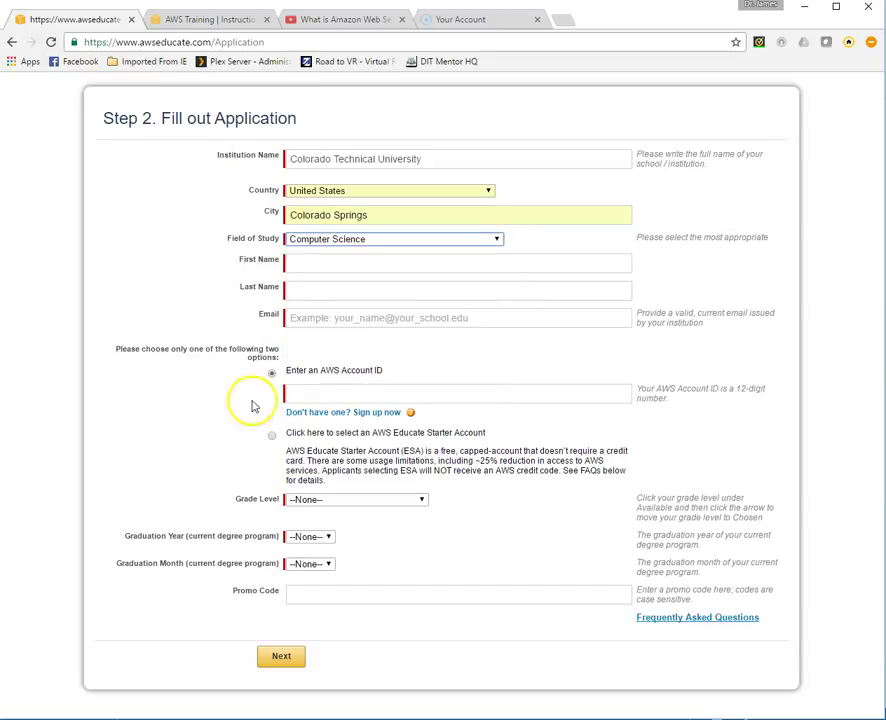
Fill in the applicant's first and last name
{"action": "left_click", "coordinate": [295, 262]}
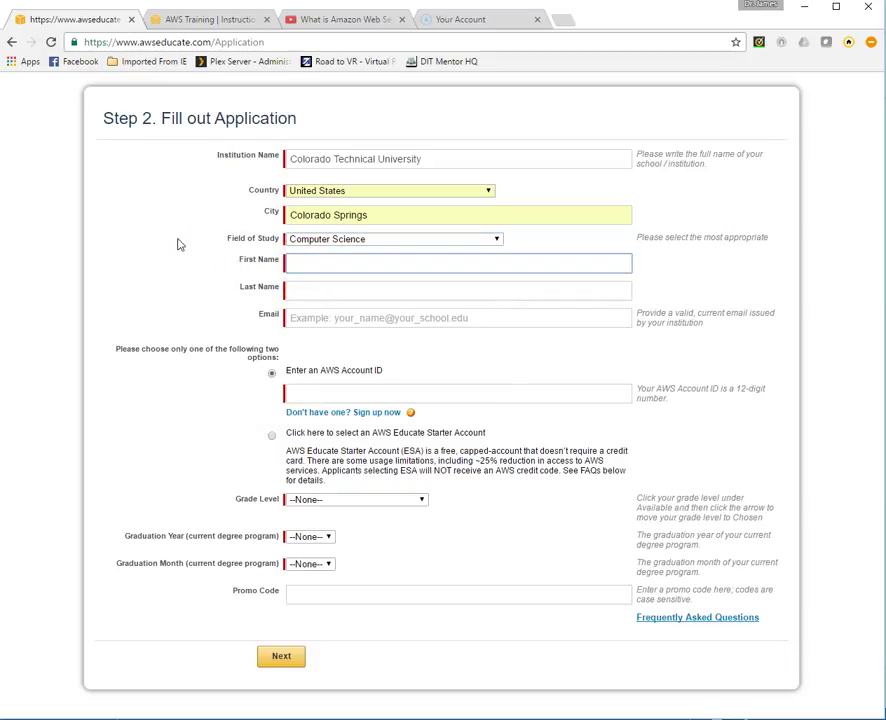
{"action": "key", "text": "Tab"}
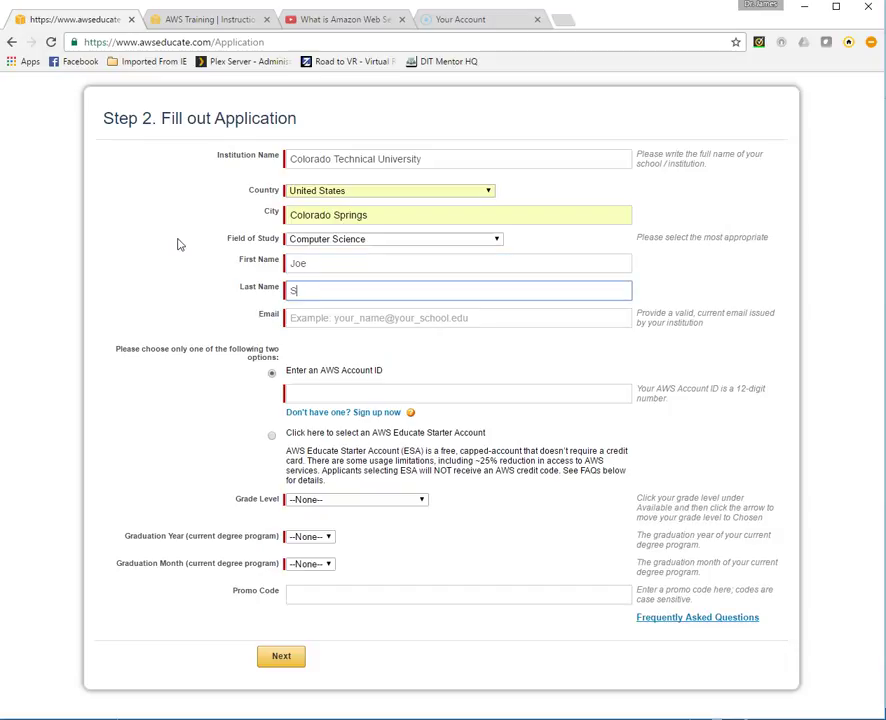
{"action": "key", "text": "Tab"}
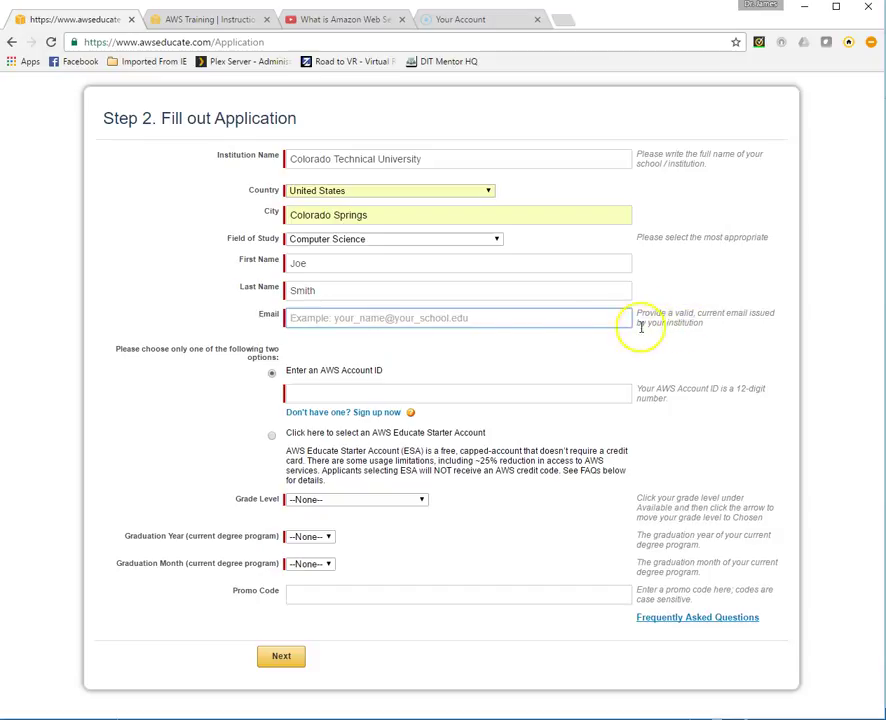
Enter the student's school e-mail address in the Email field
{"action": "left_click", "coordinate": [304, 320]}
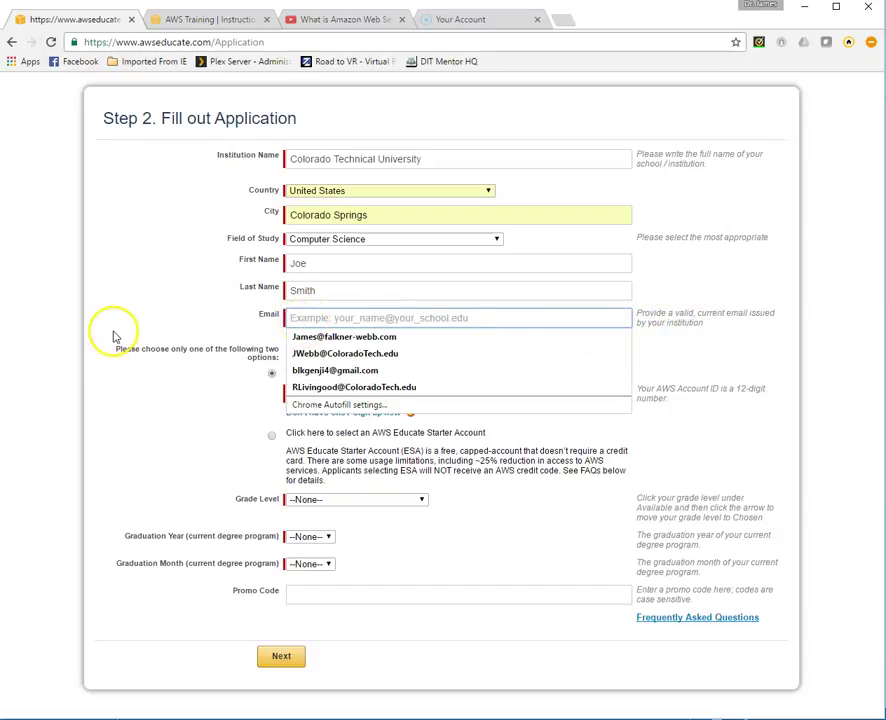
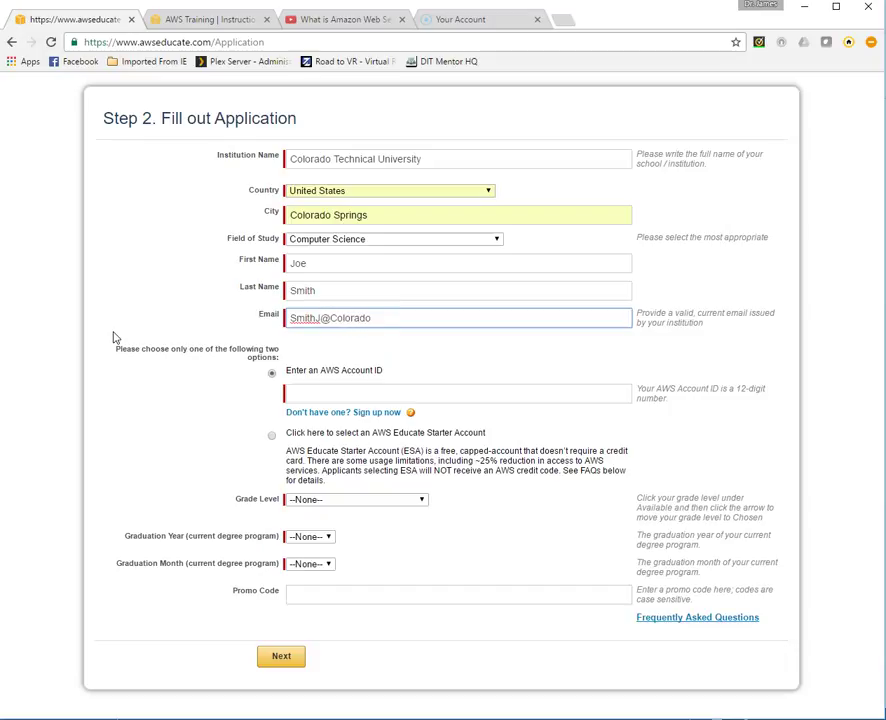
{"action": "left_click", "coordinate": [304, 395]}
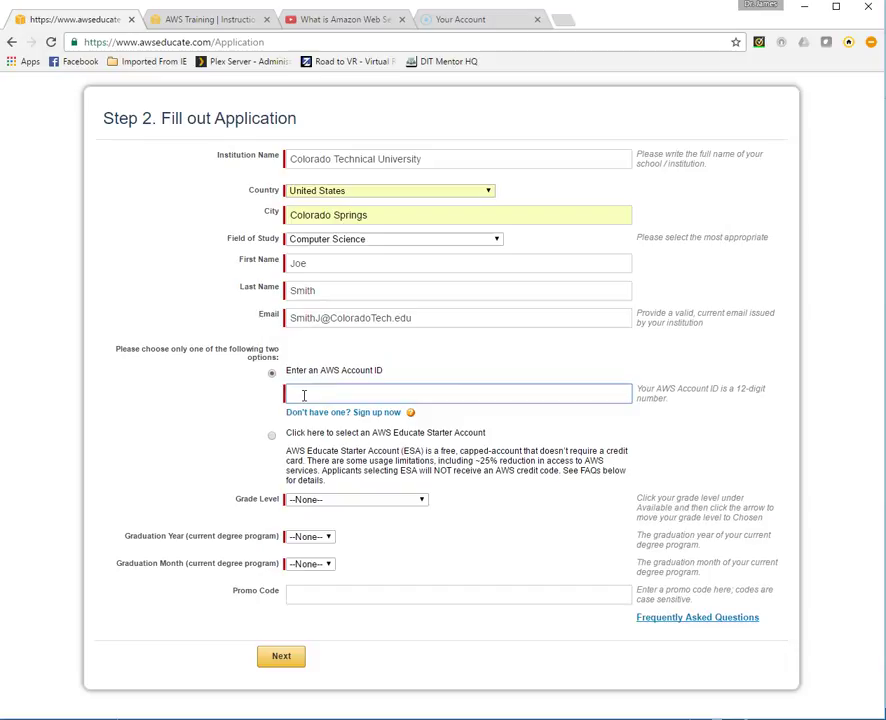
Choose the AWS Educate Starter Account option instead of giving an AWS Account ID
{"action": "left_click", "coordinate": [272, 437]}
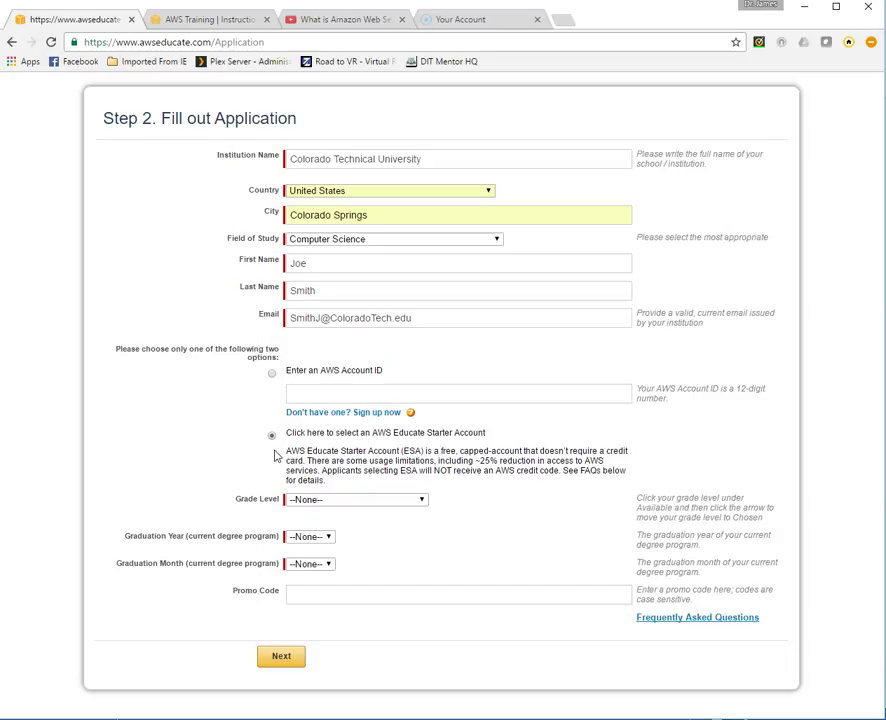
{"action": "left_click", "coordinate": [258, 457]}
{"action": "left_click", "coordinate": [240, 508]}
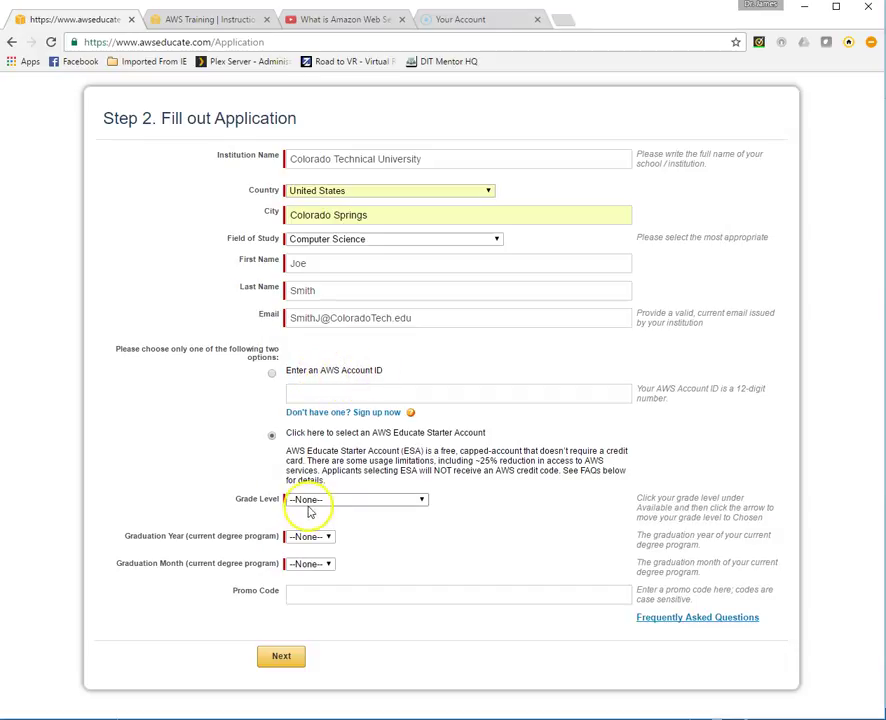
Set grade level Graduate, graduation year 2020 and month 06, then submit the application
{"action": "left_click", "coordinate": [422, 503]}
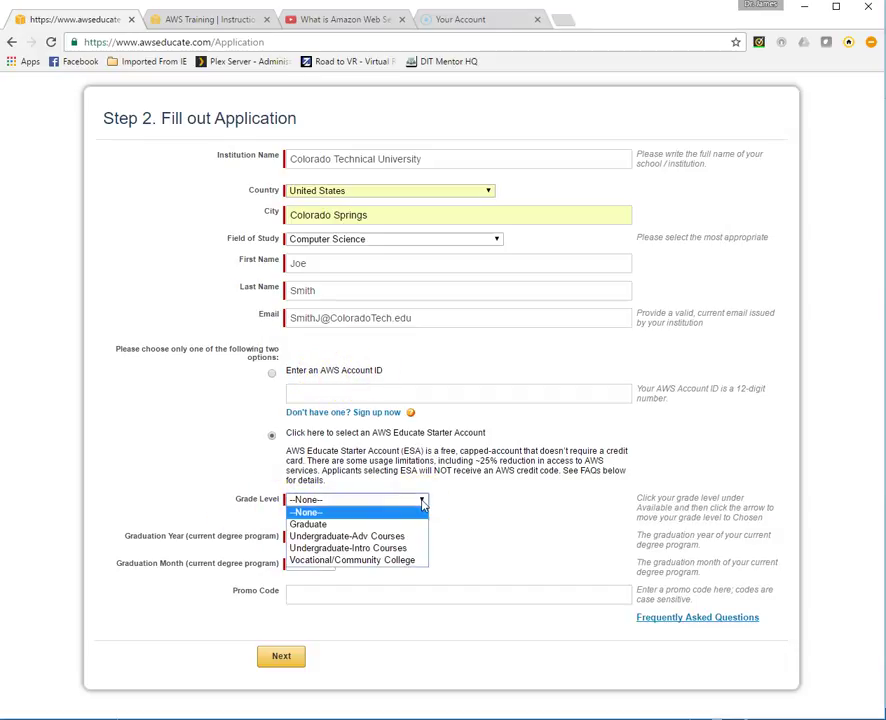
{"action": "left_click", "coordinate": [330, 525]}
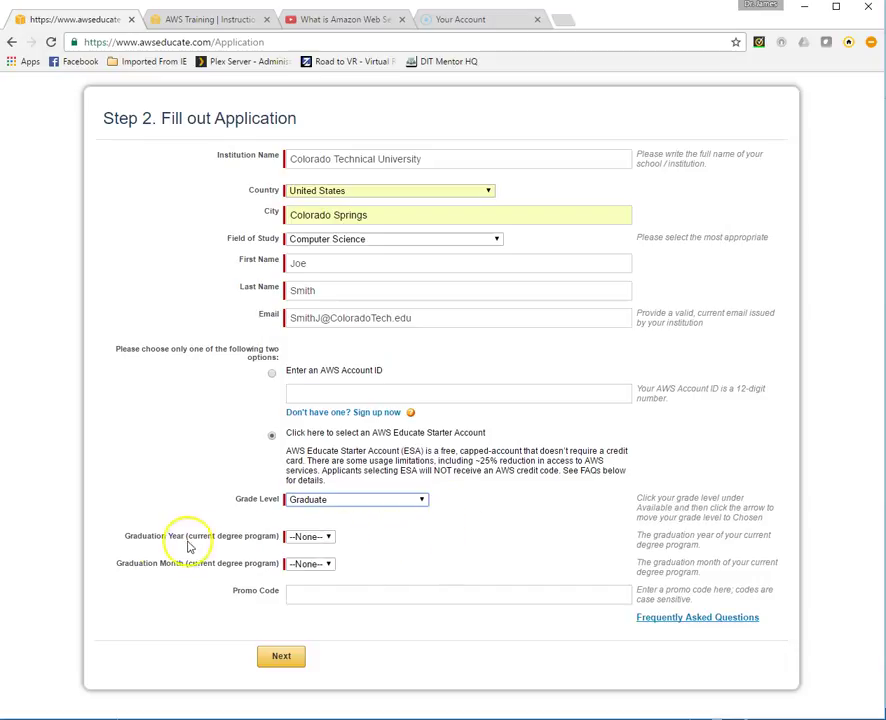
{"action": "left_click", "coordinate": [330, 539]}
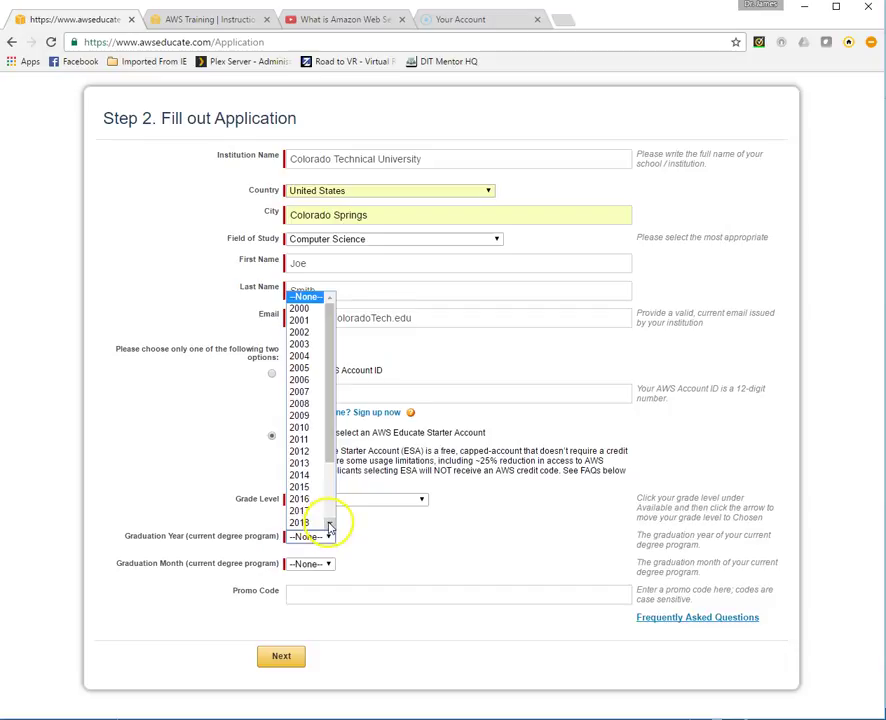
{"action": "left_click", "coordinate": [330, 525]}
{"action": "left_click", "coordinate": [320, 518]}
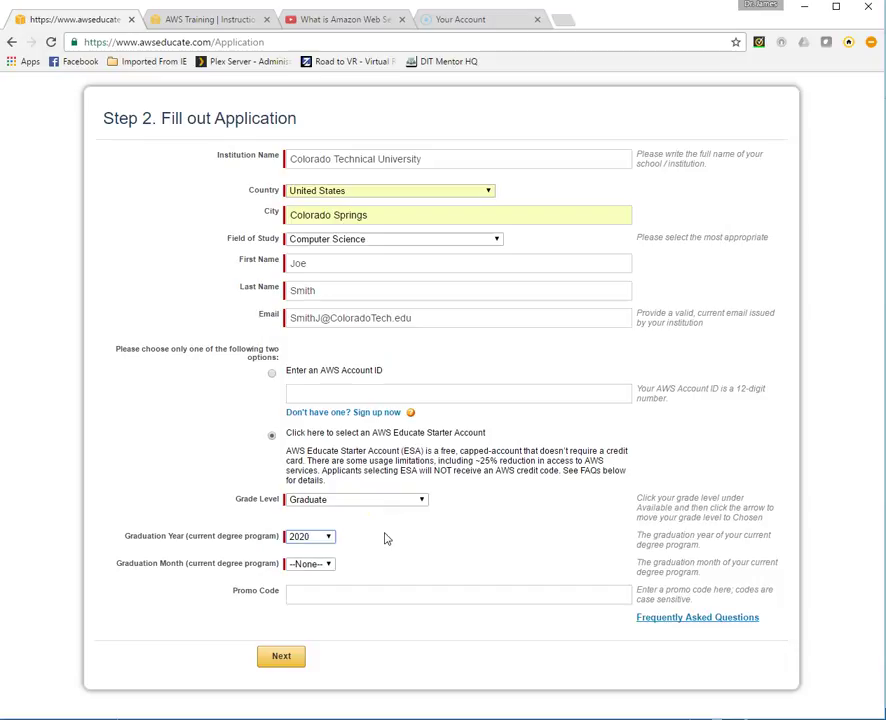
{"action": "left_click", "coordinate": [330, 564]}
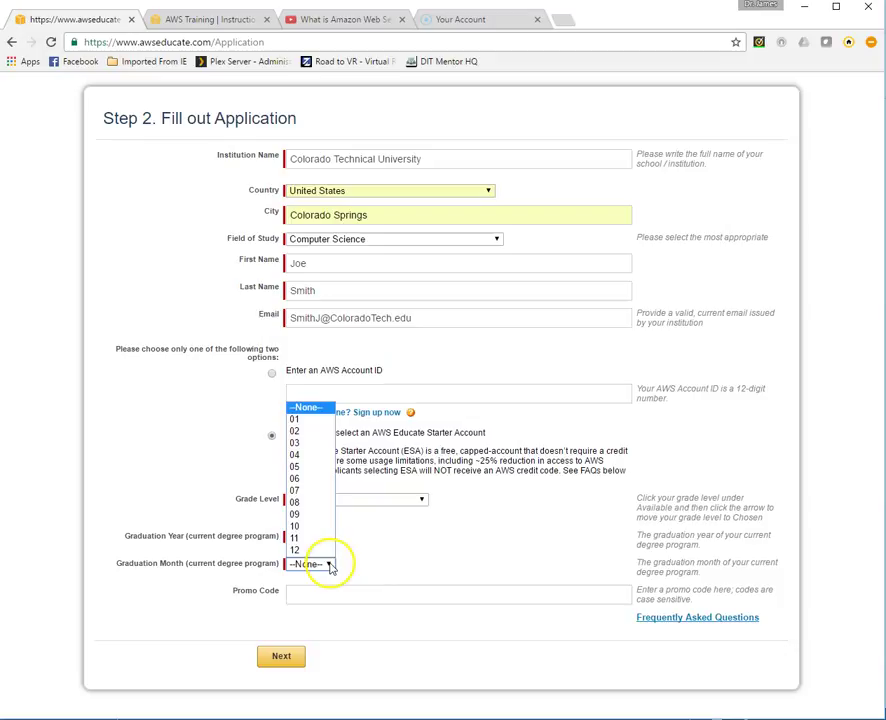
{"action": "left_click", "coordinate": [292, 480]}
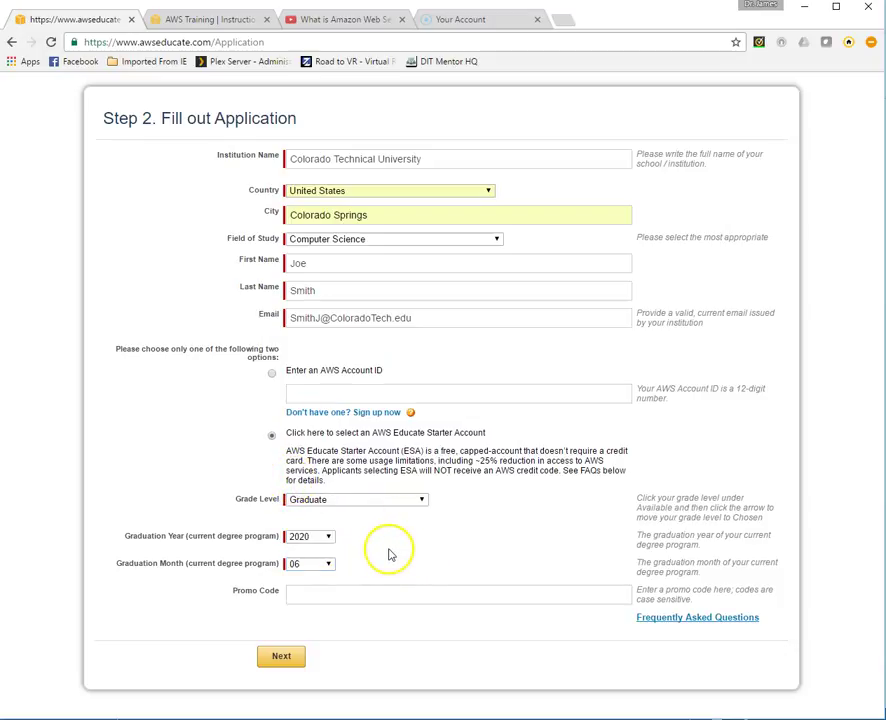
{"action": "left_click", "coordinate": [332, 597]}
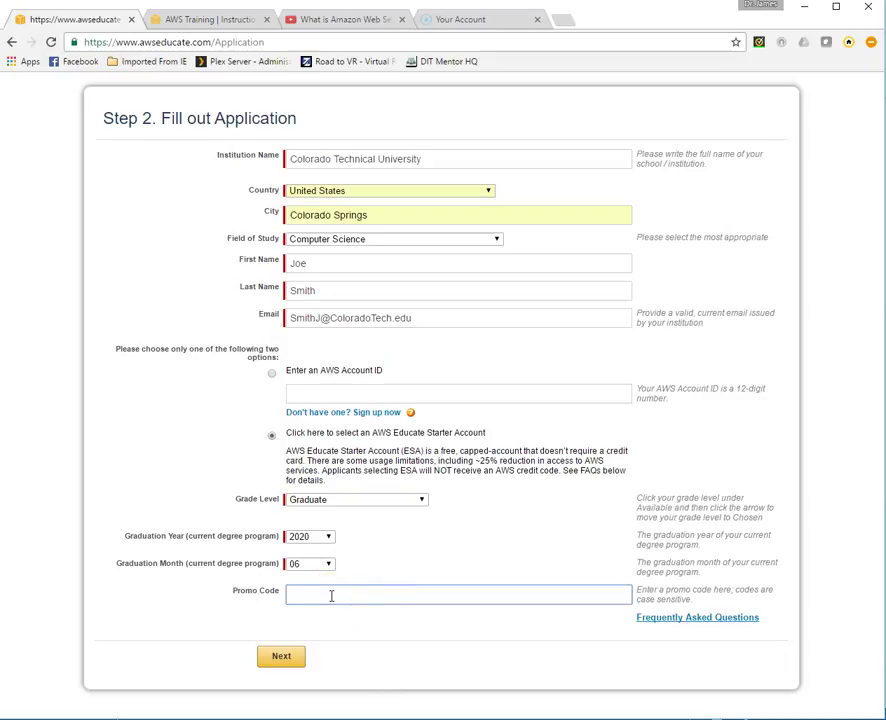
{"action": "left_click", "coordinate": [283, 660]}
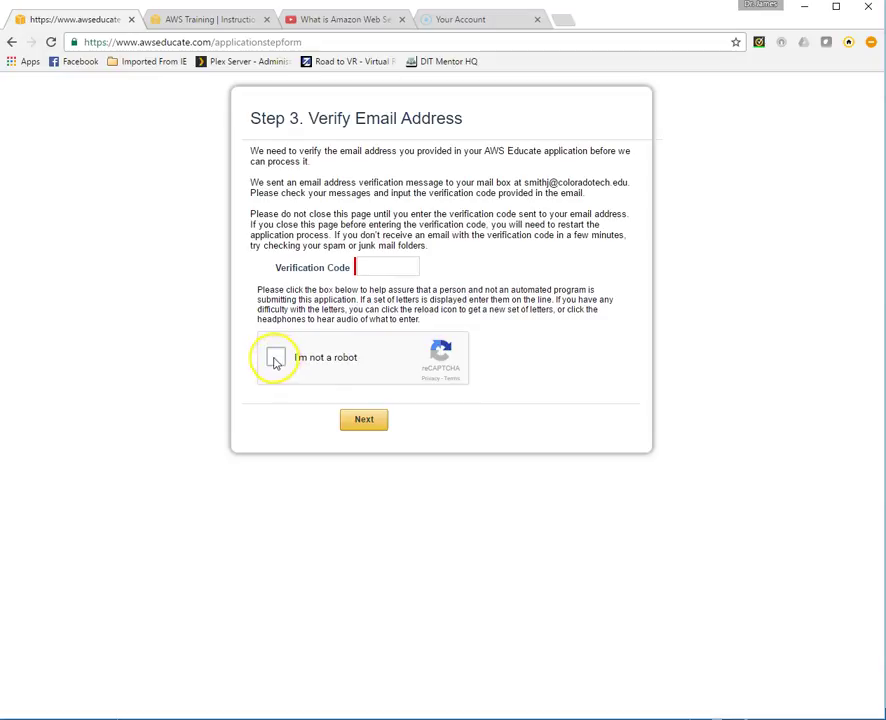
Continue from the submitted application to the Step 3 email verification page
{"action": "left_click", "coordinate": [362, 425]}
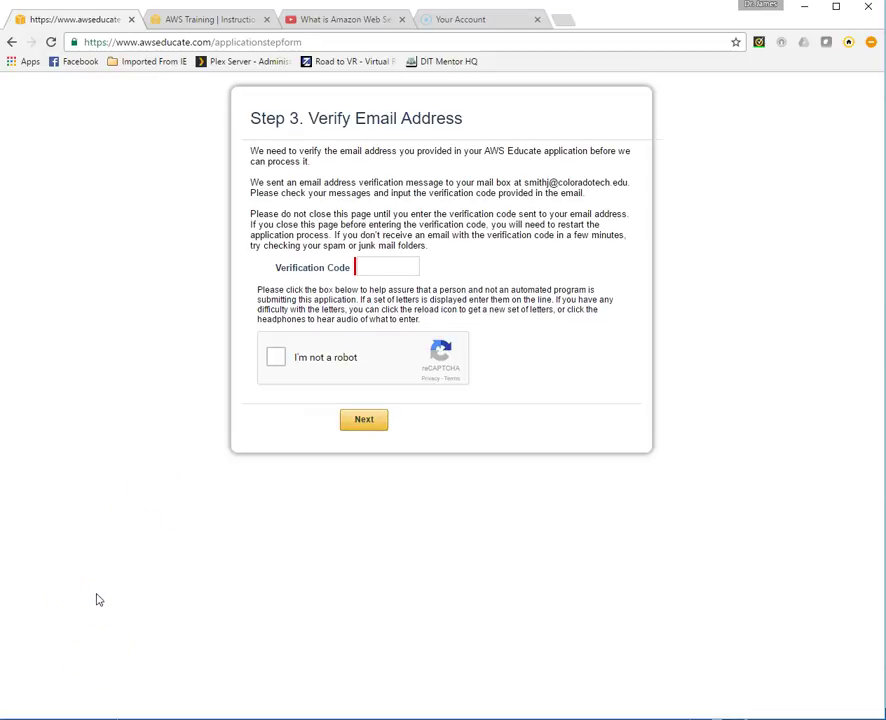
{"action": "left_click", "coordinate": [113, 601]}
Switch to the Outlook Web App window holding the AWS Educate emails
{"action": "key", "text": "alt+Tab"}
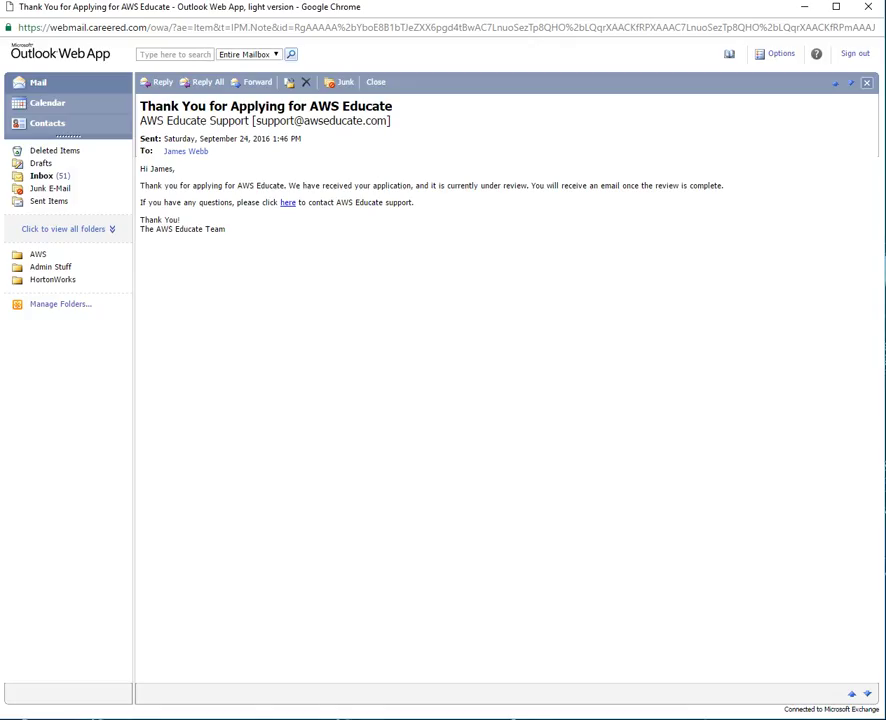